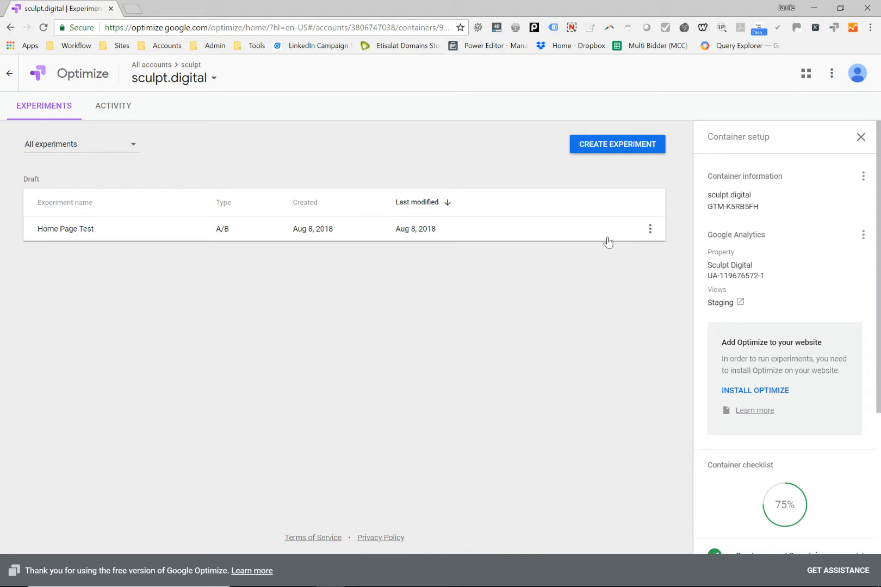
Step: Open the Home Page Test experiment and link it to the Staging Google Analytics view
{"action": "left_click", "coordinate": [505, 235]}
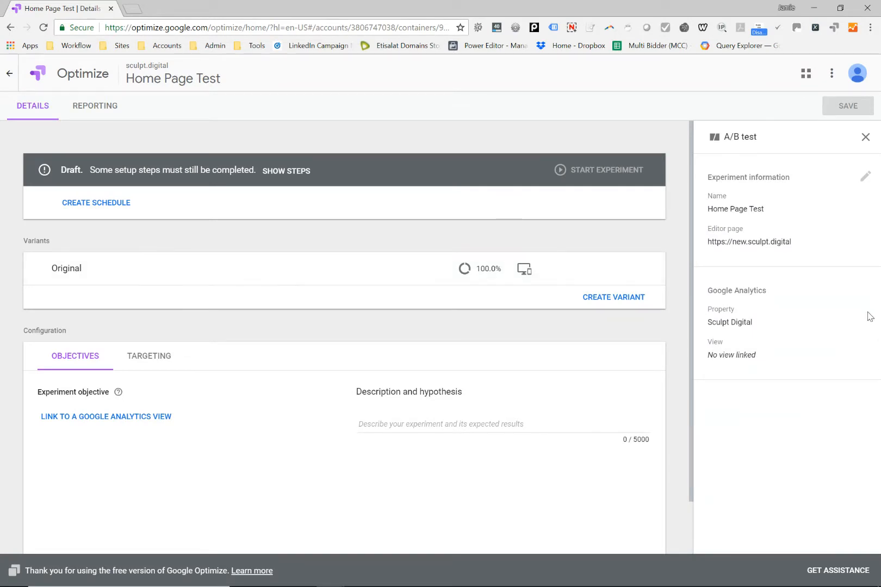
{"action": "double_click", "coordinate": [742, 290]}
{"action": "left_click", "coordinate": [729, 322]}
{"action": "left_click", "coordinate": [165, 417]}
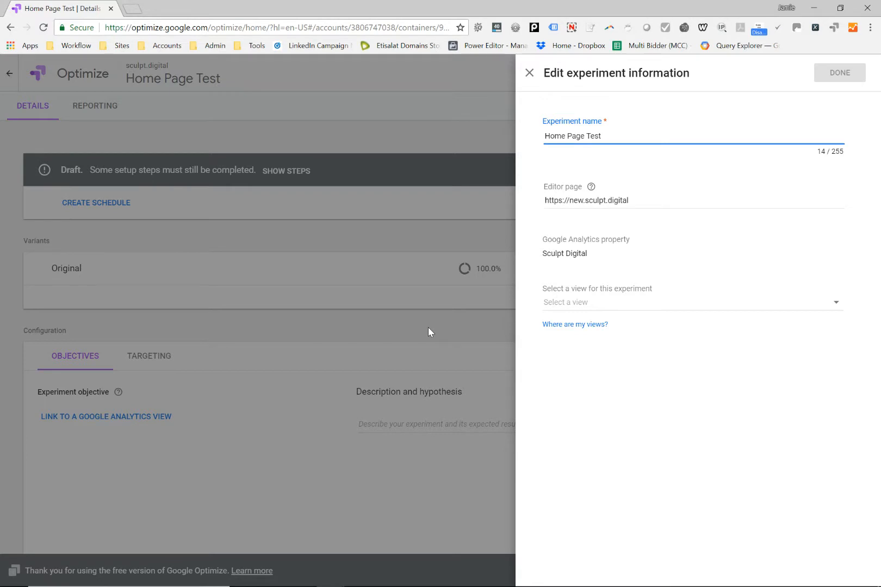
{"action": "left_click", "coordinate": [584, 308]}
{"action": "left_click", "coordinate": [586, 307]}
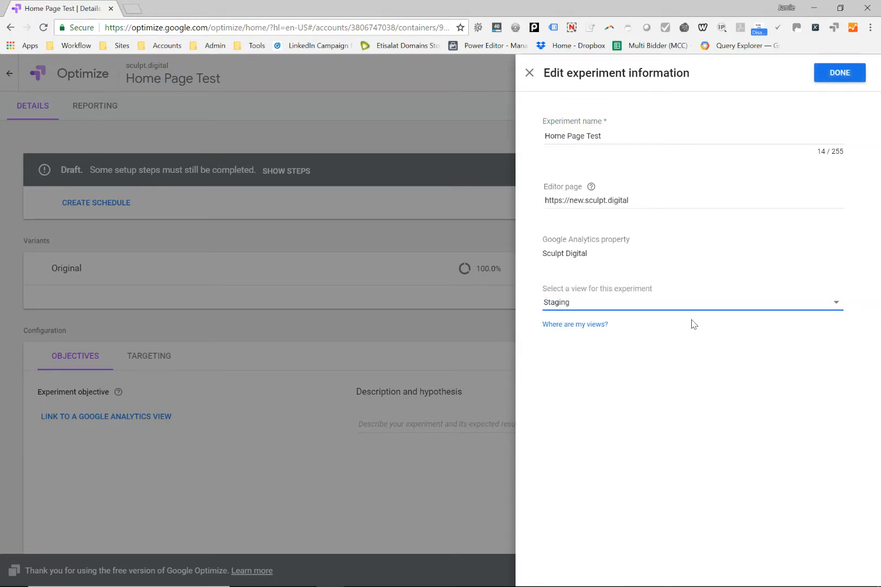
{"action": "left_click", "coordinate": [839, 73]}
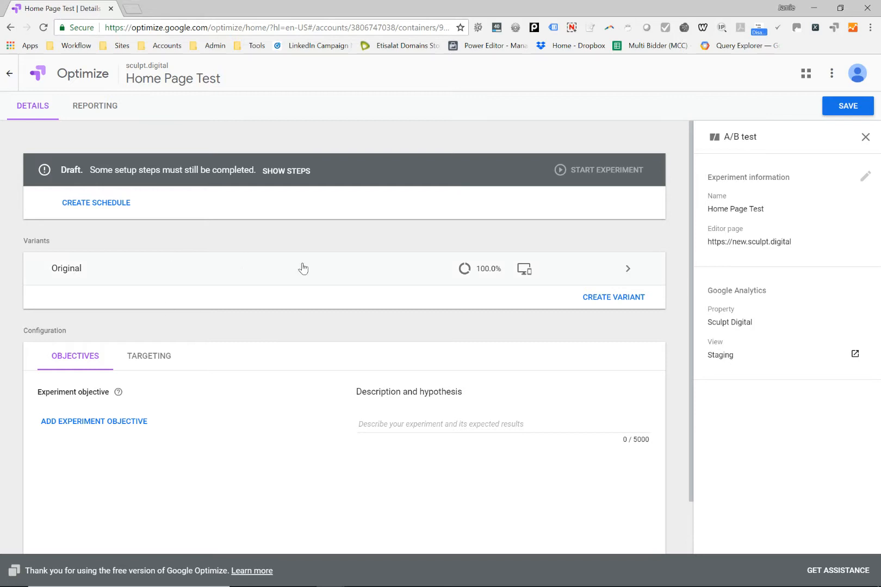
Step: Add a variant named Variant 1, save the experiment and open the variant in the visual editor
{"action": "left_click", "coordinate": [615, 309]}
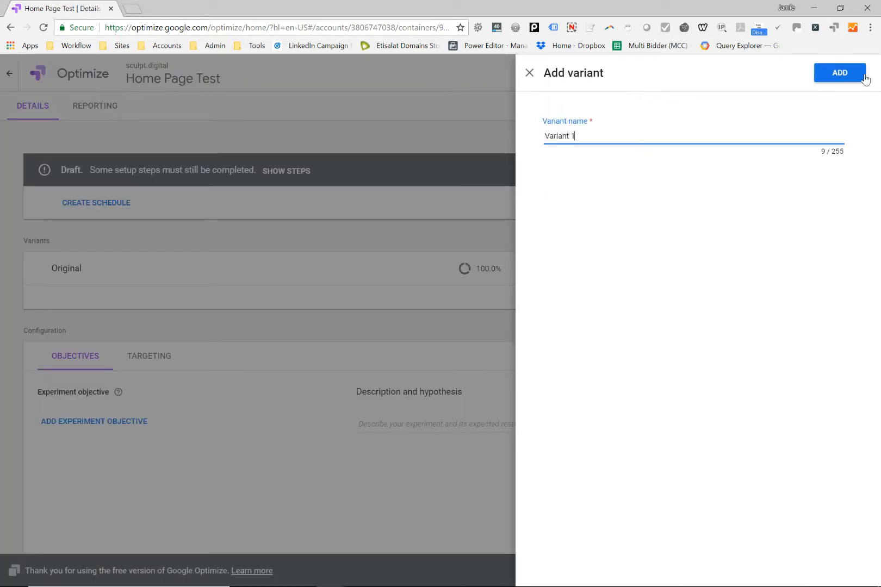
{"action": "left_click", "coordinate": [863, 78]}
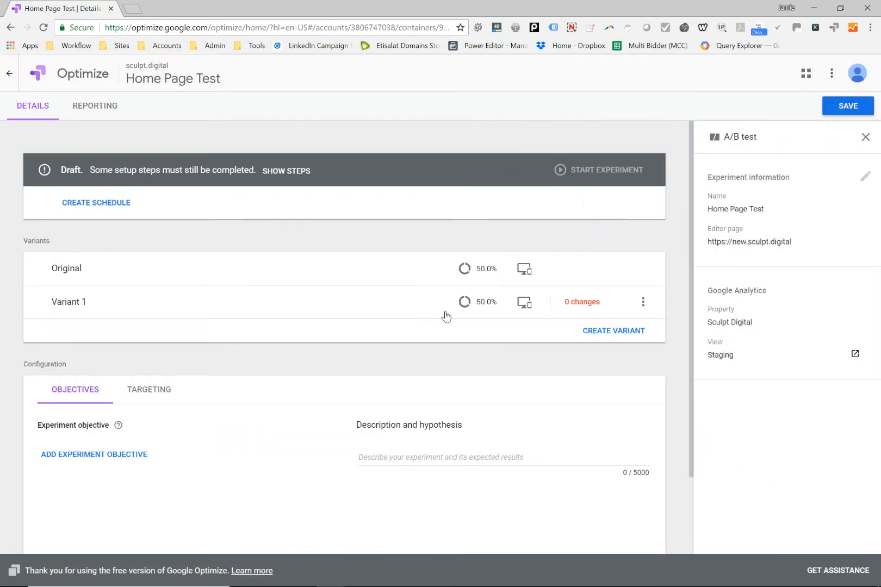
{"action": "left_click", "coordinate": [589, 302]}
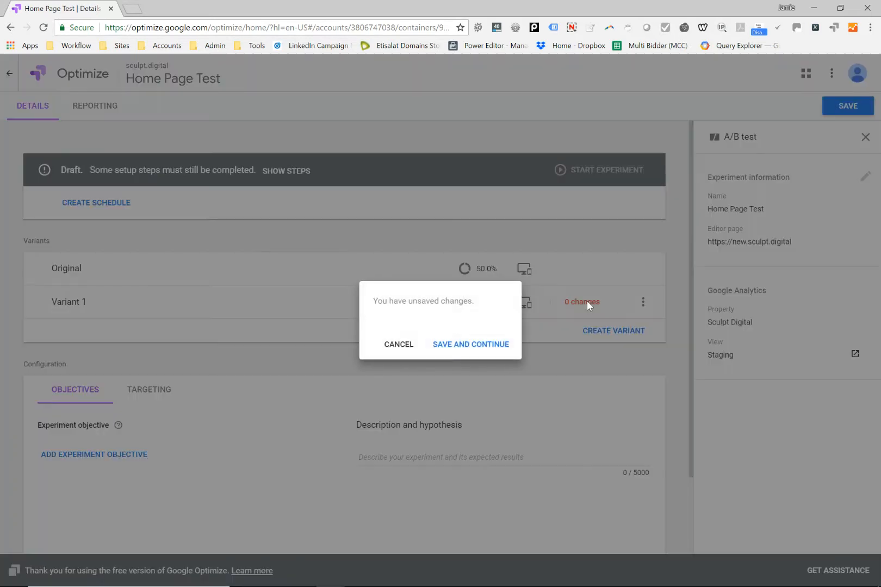
{"action": "left_click", "coordinate": [449, 347]}
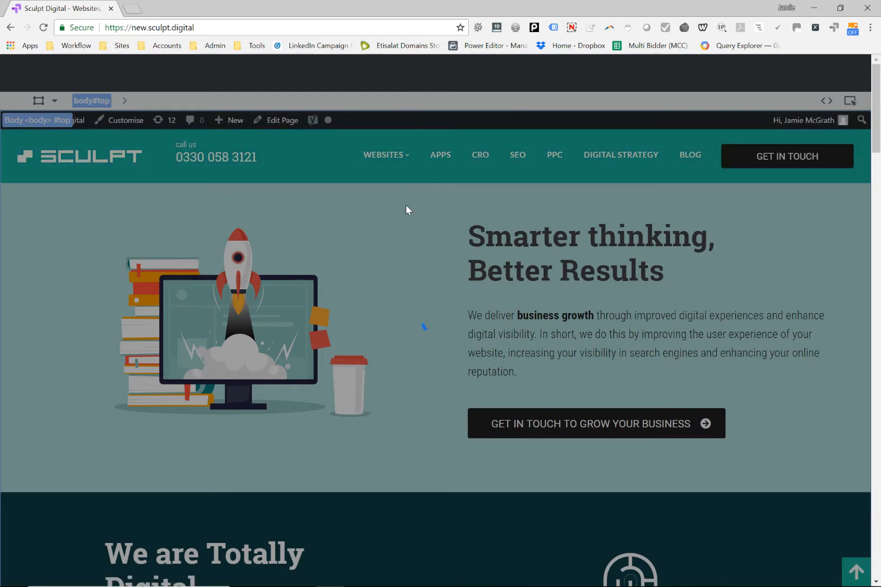
Step: Look through the home page's sections in the variant editor, closing the floating element palette
{"action": "scroll", "coordinate": [413, 237], "scroll_direction": "down", "scroll_amount": 4}
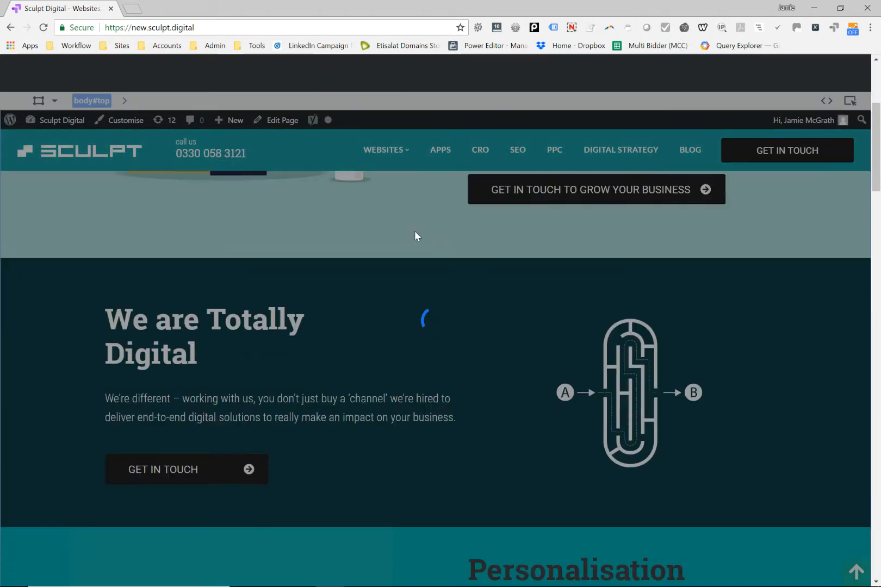
{"action": "scroll", "coordinate": [414, 236], "scroll_direction": "down", "scroll_amount": 12}
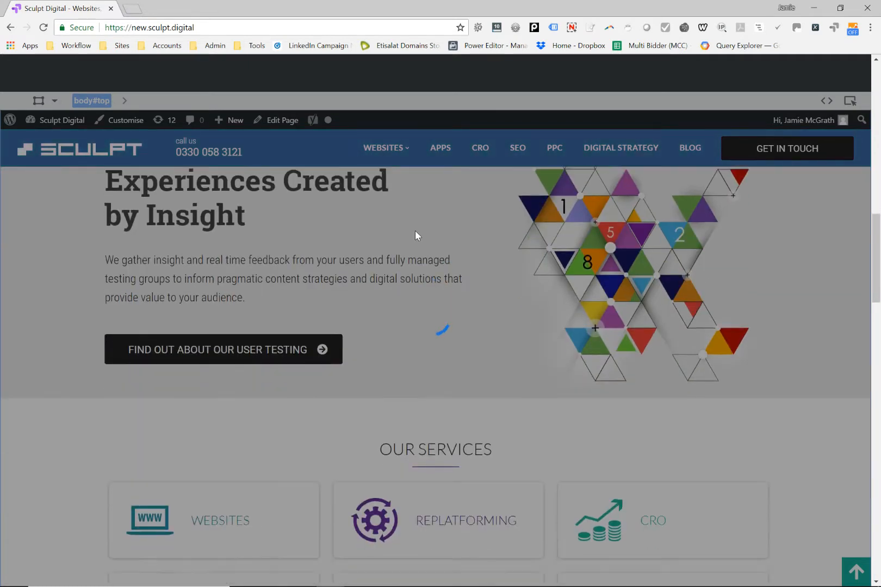
{"action": "scroll", "coordinate": [415, 235], "scroll_direction": "down", "scroll_amount": 5}
{"action": "scroll", "coordinate": [415, 235], "scroll_direction": "up", "scroll_amount": 10}
{"action": "scroll", "coordinate": [415, 235], "scroll_direction": "up", "scroll_amount": 11}
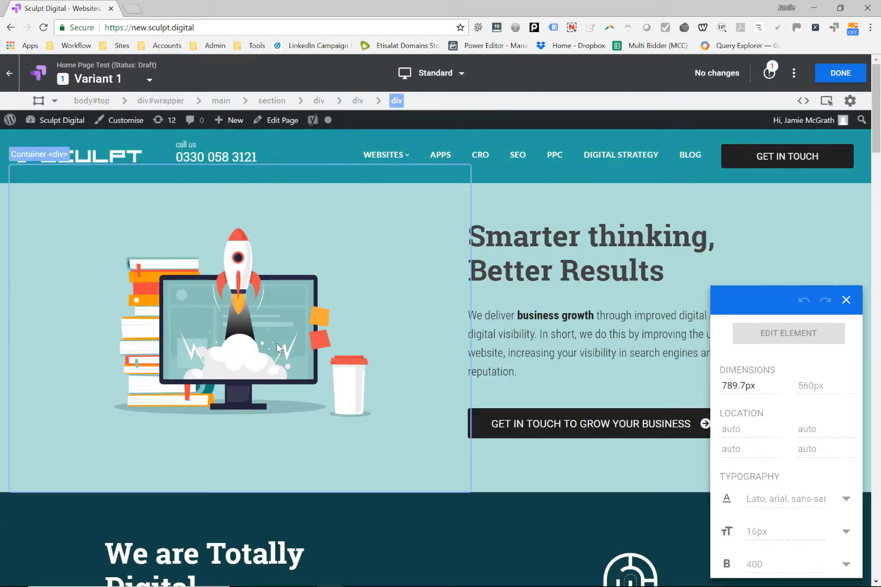
{"action": "left_click", "coordinate": [846, 299]}
{"action": "scroll", "coordinate": [349, 223], "scroll_direction": "down", "scroll_amount": 6}
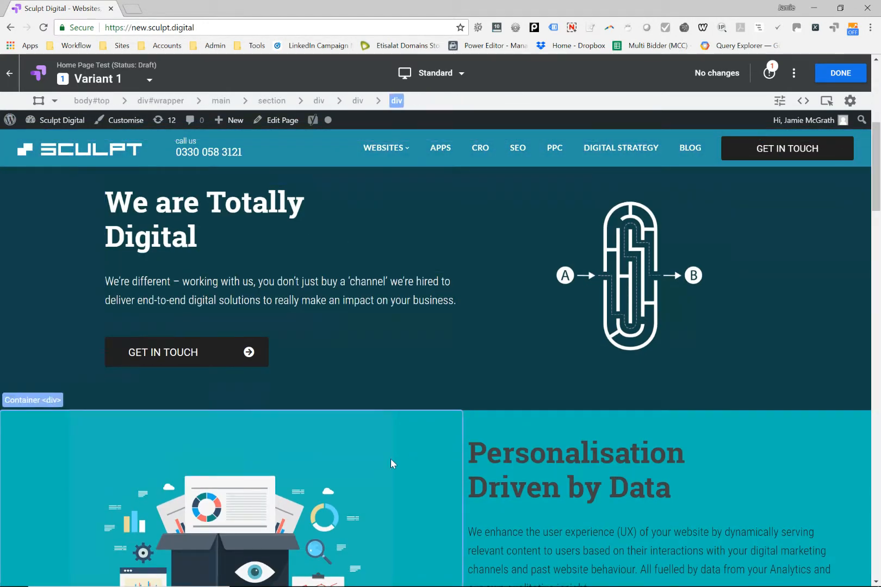
{"action": "scroll", "coordinate": [370, 425], "scroll_direction": "down", "scroll_amount": 9}
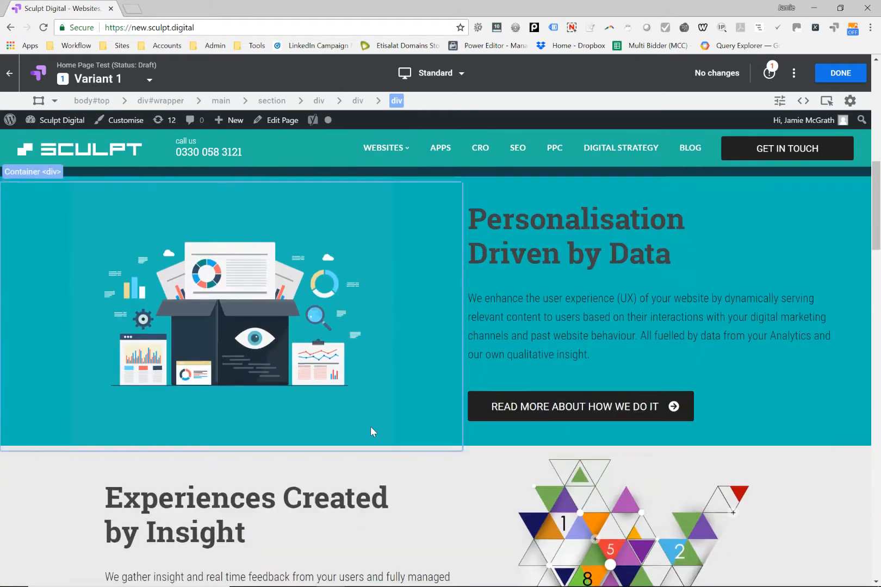
{"action": "scroll", "coordinate": [373, 432], "scroll_direction": "up", "scroll_amount": 15}
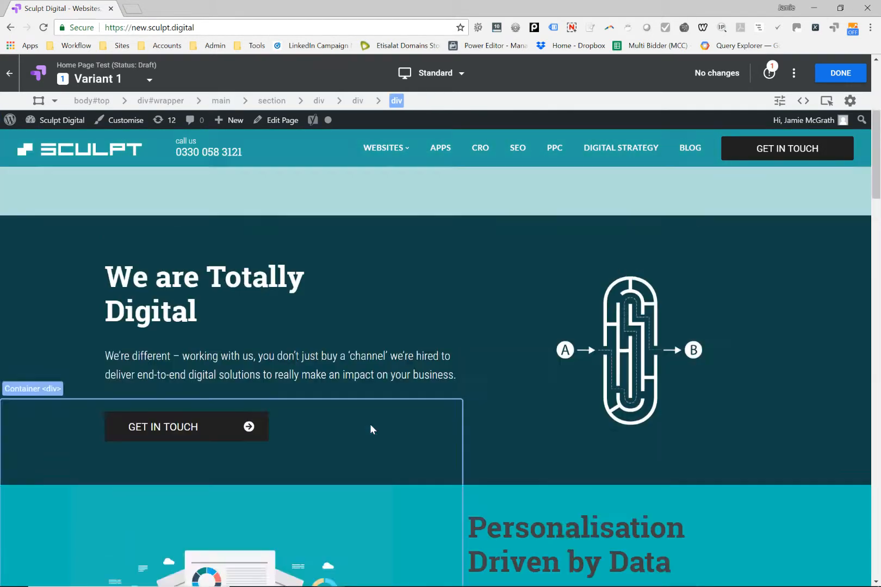
{"action": "scroll", "coordinate": [408, 378], "scroll_direction": "down", "scroll_amount": 1}
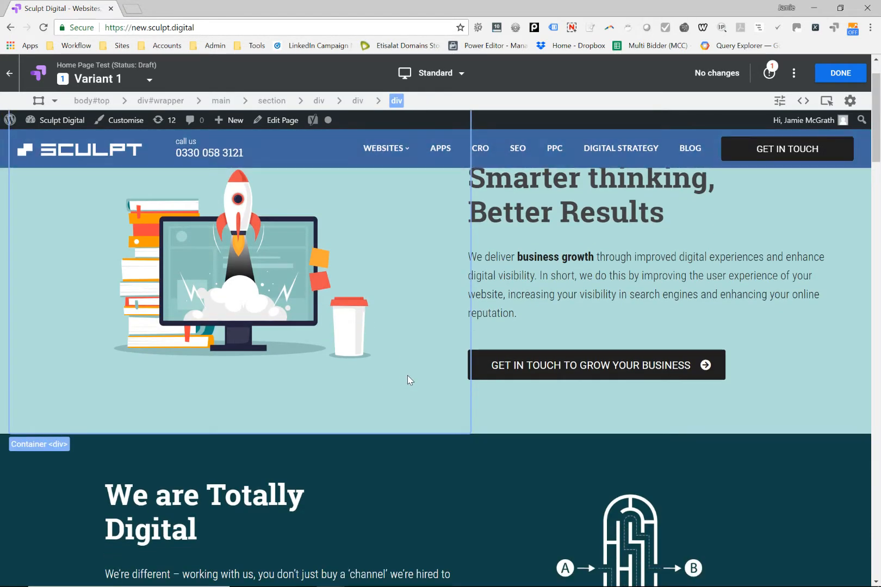
{"action": "scroll", "coordinate": [431, 370], "scroll_direction": "down", "scroll_amount": 13}
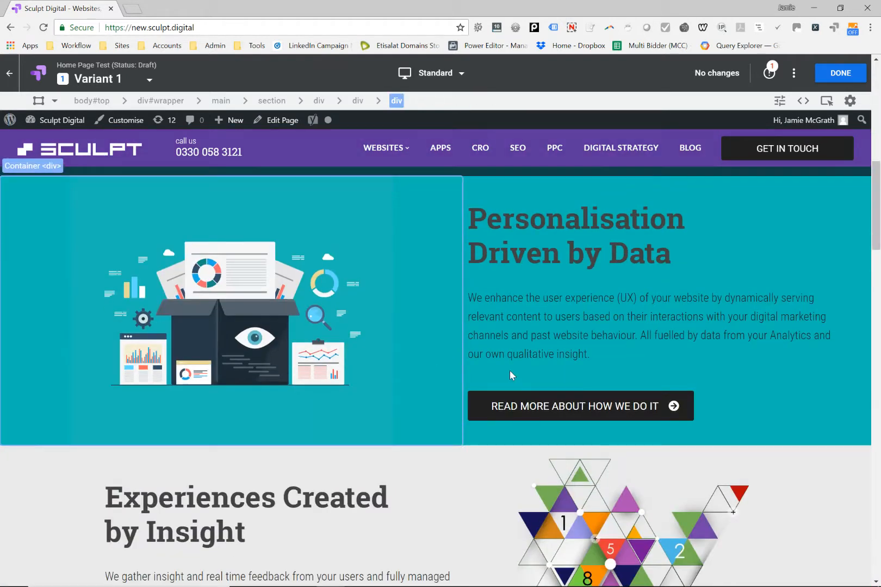
Step: Move the Our Services section directly below the "Smarter thinking, Better Results" hero section
{"action": "scroll", "coordinate": [538, 375], "scroll_direction": "down", "scroll_amount": 4}
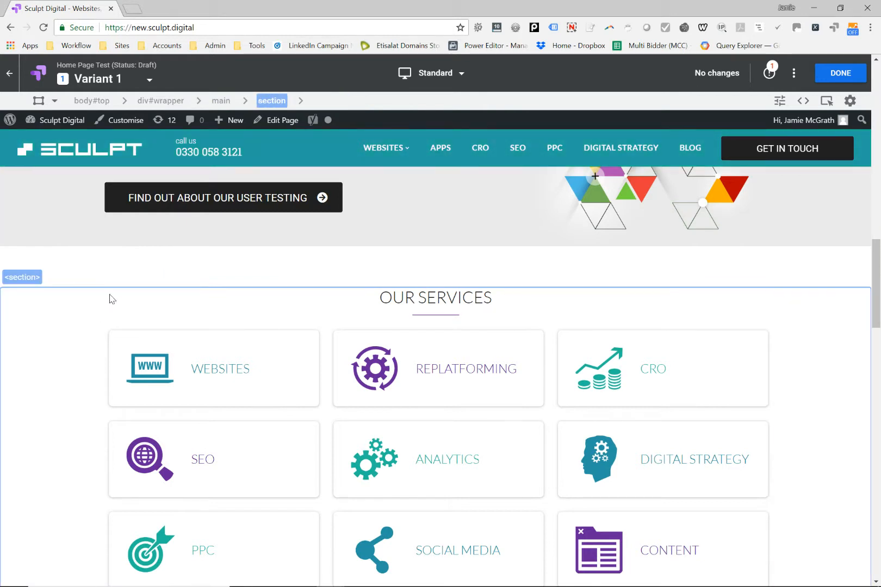
{"action": "left_click", "coordinate": [75, 311]}
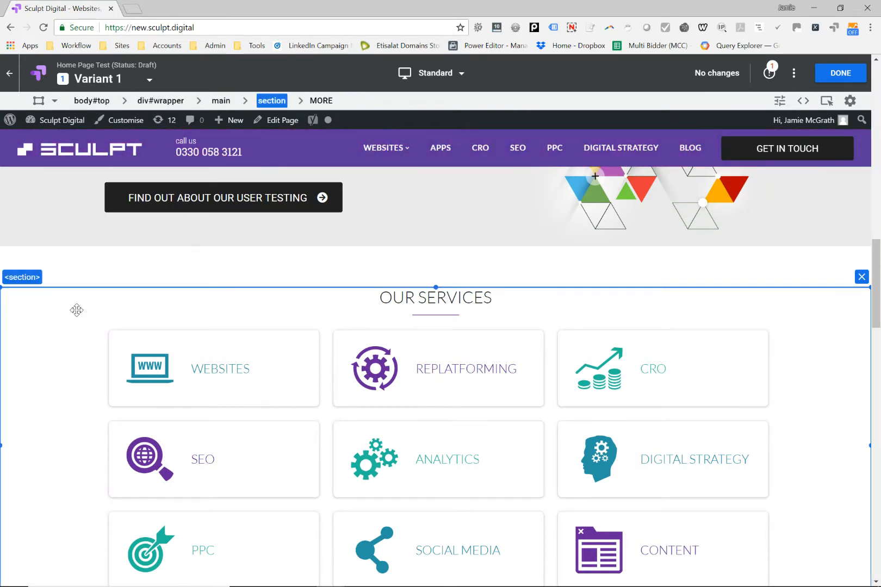
{"action": "left_click_drag", "start_coordinate": [71, 314], "coordinate": [56, 368]}
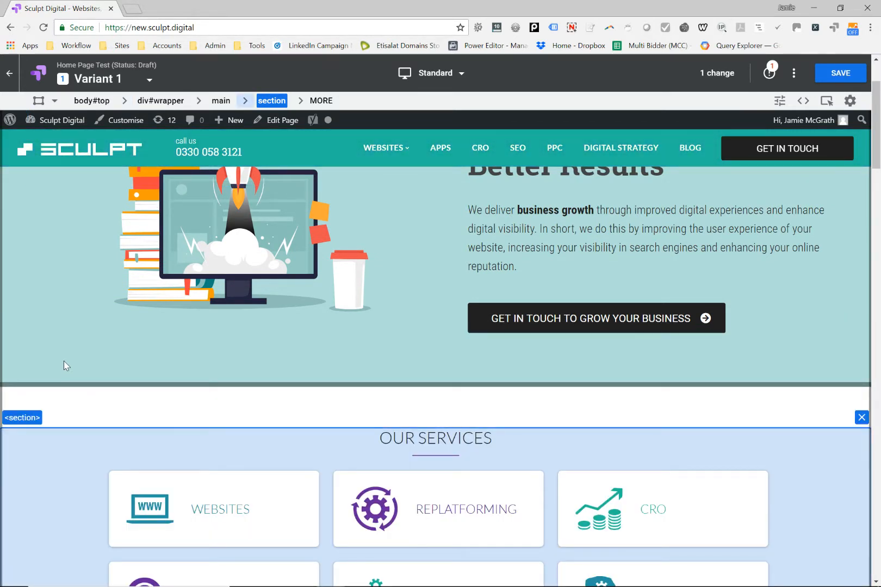
{"action": "scroll", "coordinate": [544, 427], "scroll_direction": "up", "scroll_amount": 2}
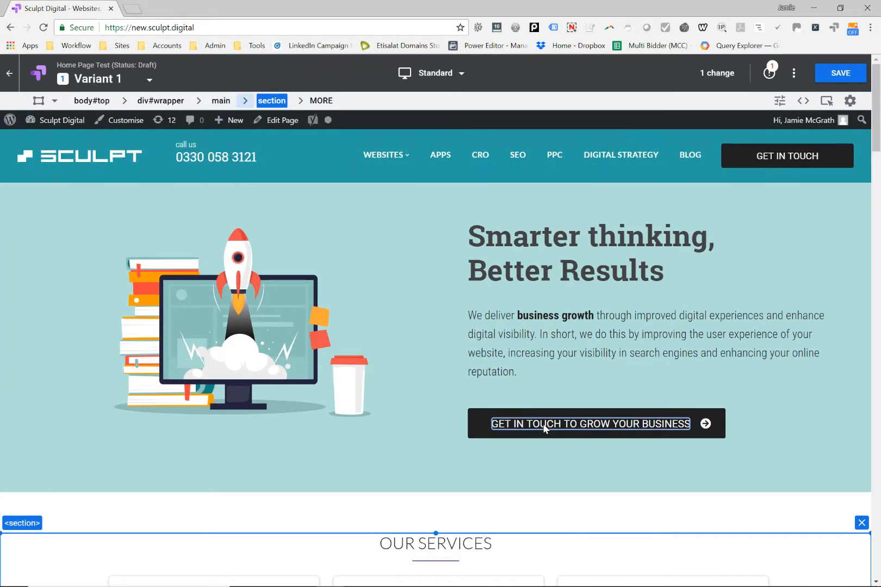
Step: Move the Who We Do It For section between "We are Totally Digital" and "Personalisation Driven by Data"
{"action": "scroll", "coordinate": [541, 336], "scroll_direction": "down", "scroll_amount": 10}
{"action": "scroll", "coordinate": [540, 334], "scroll_direction": "down", "scroll_amount": 15}
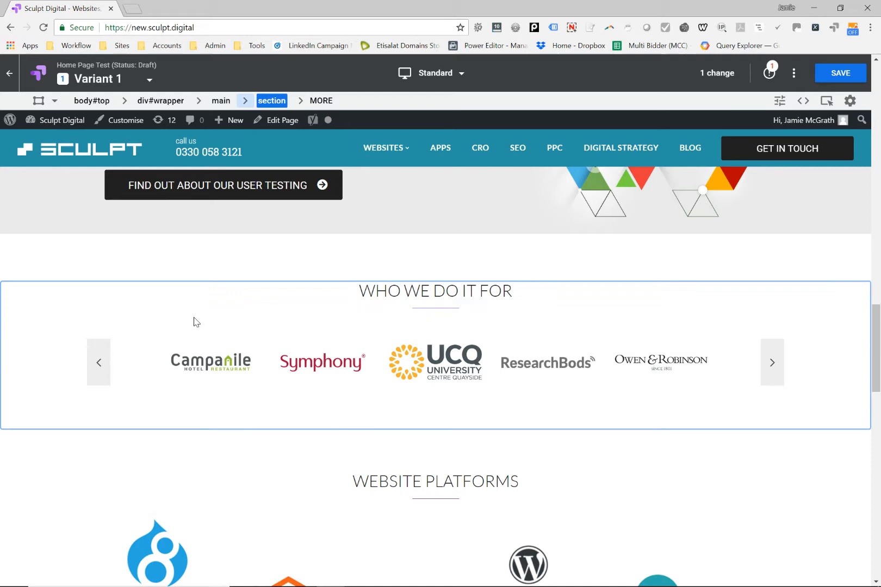
{"action": "left_click", "coordinate": [30, 311]}
{"action": "left_click_drag", "start_coordinate": [25, 289], "coordinate": [31, 253]}
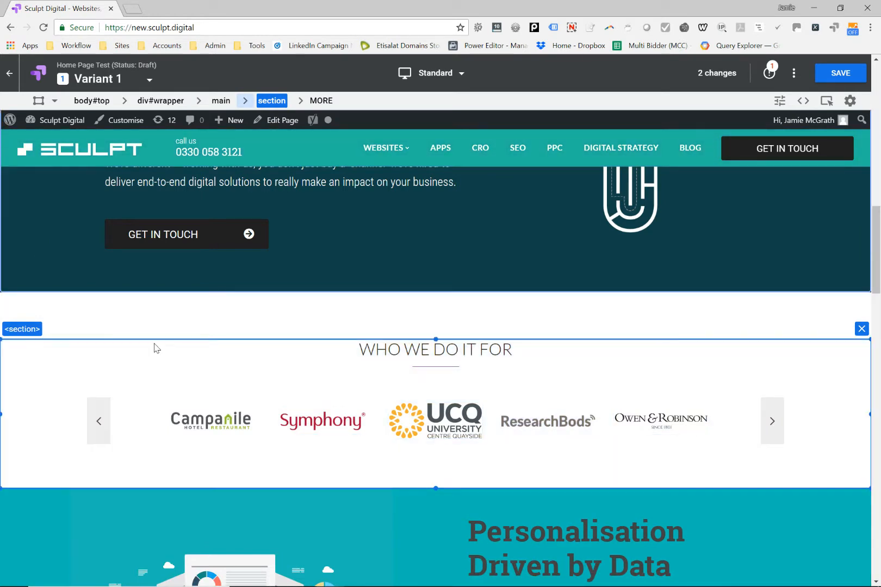
{"action": "scroll", "coordinate": [445, 336], "scroll_direction": "up", "scroll_amount": 5}
Step: Move the Website Platforms section between "Personalisation Driven by Data" and "Experiences Created by Insight"
{"action": "scroll", "coordinate": [446, 339], "scroll_direction": "down", "scroll_amount": 10}
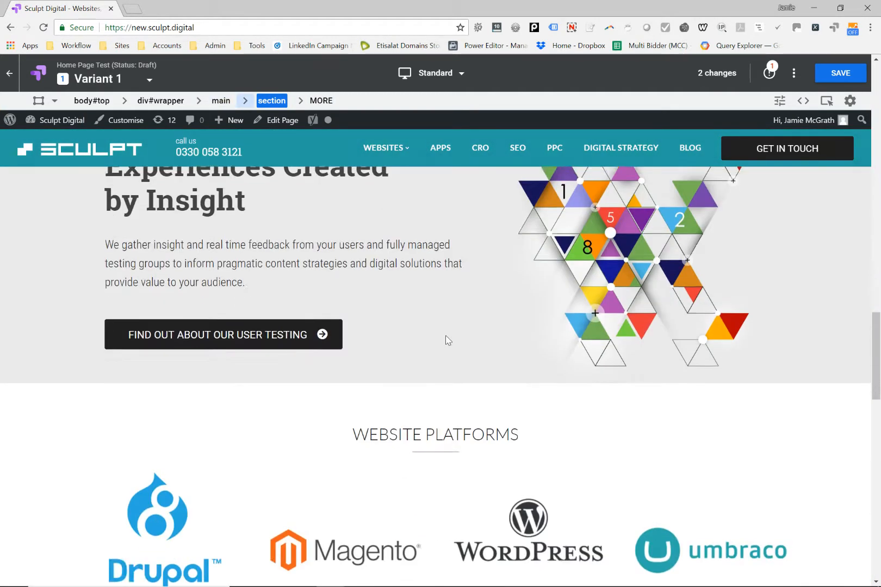
{"action": "scroll", "coordinate": [446, 338], "scroll_direction": "down", "scroll_amount": 3}
{"action": "left_click", "coordinate": [61, 259]}
{"action": "left_click_drag", "start_coordinate": [60, 259], "coordinate": [50, 212]}
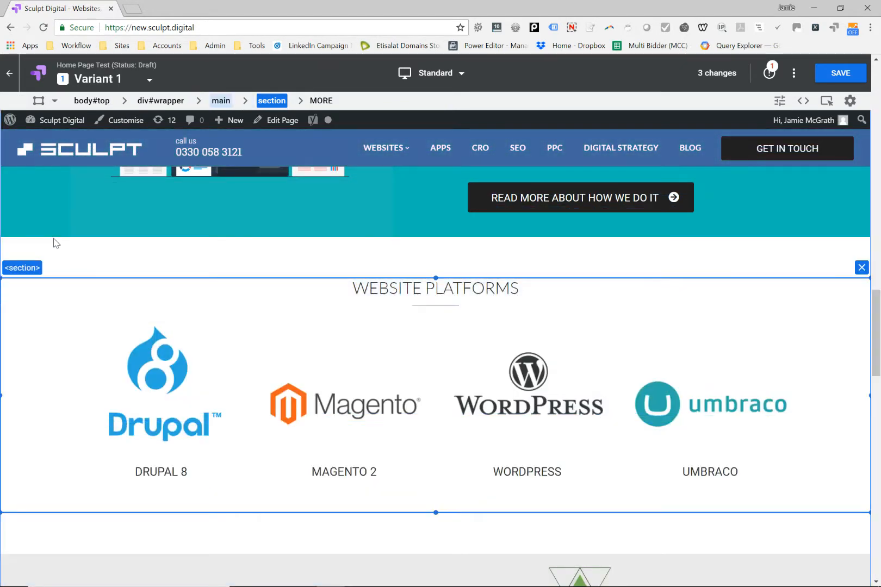
Step: Review the rearranged section order over the whole length of the variant page
{"action": "scroll", "coordinate": [427, 313], "scroll_direction": "down", "scroll_amount": 10}
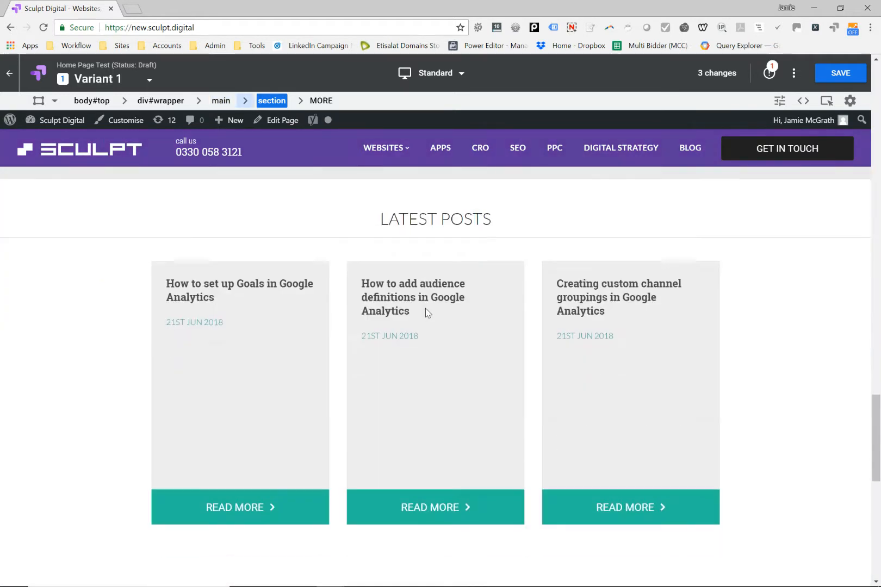
{"action": "scroll", "coordinate": [427, 313], "scroll_direction": "down", "scroll_amount": 4}
{"action": "scroll", "coordinate": [576, 306], "scroll_direction": "up", "scroll_amount": 15}
{"action": "scroll", "coordinate": [603, 289], "scroll_direction": "up", "scroll_amount": 12}
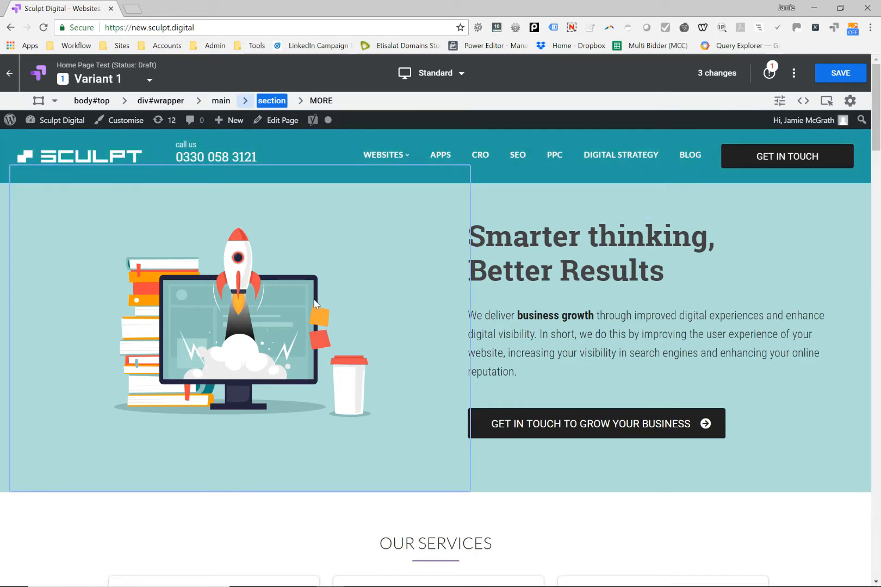
{"action": "scroll", "coordinate": [796, 382], "scroll_direction": "down", "scroll_amount": 4}
{"action": "scroll", "coordinate": [635, 309], "scroll_direction": "up", "scroll_amount": 4}
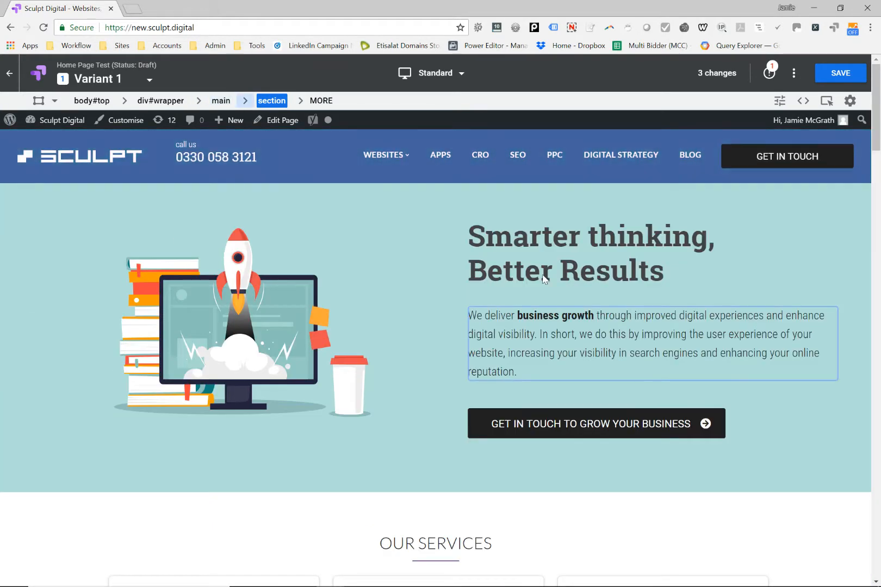
{"action": "scroll", "coordinate": [854, 322], "scroll_direction": "down", "scroll_amount": 6}
{"action": "scroll", "coordinate": [855, 326], "scroll_direction": "down", "scroll_amount": 18}
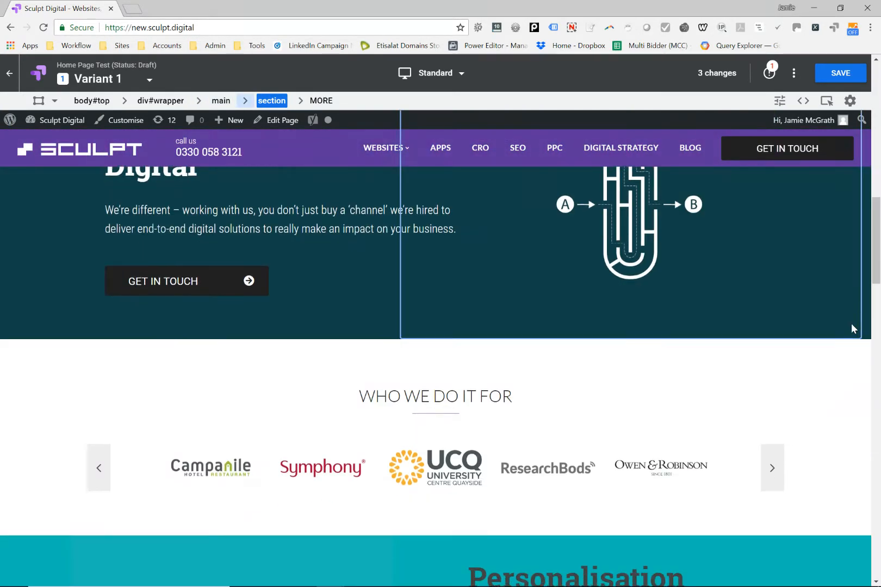
{"action": "scroll", "coordinate": [851, 329], "scroll_direction": "down", "scroll_amount": 10}
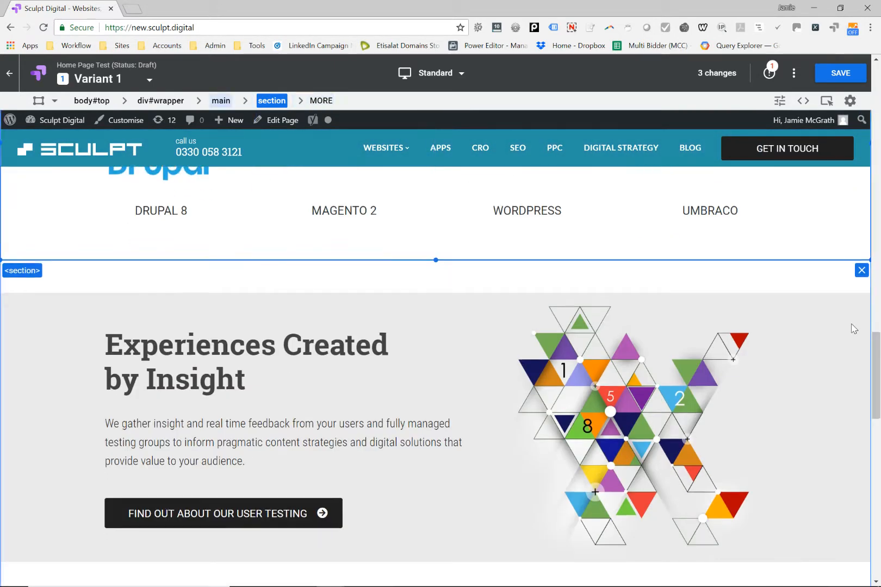
{"action": "scroll", "coordinate": [851, 326], "scroll_direction": "up", "scroll_amount": 7}
{"action": "scroll", "coordinate": [852, 323], "scroll_direction": "up", "scroll_amount": 15}
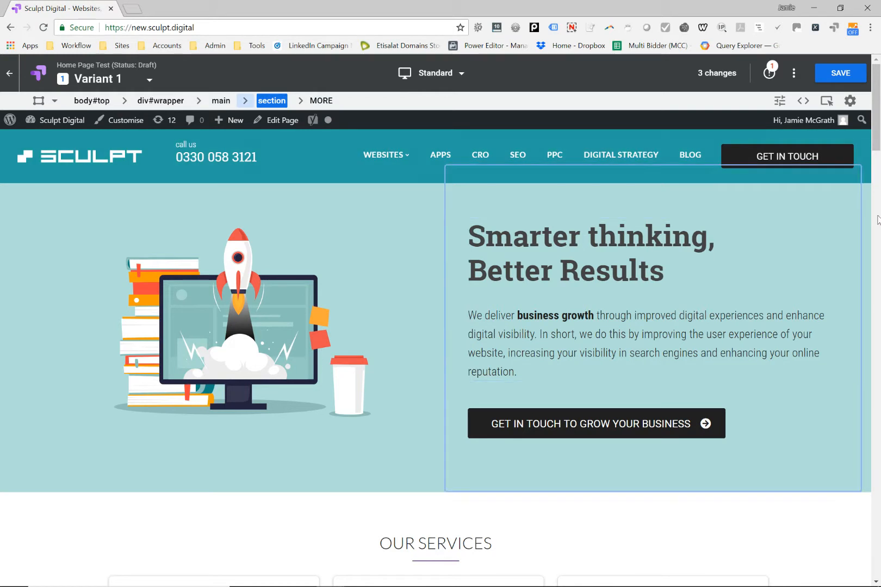
Step: Save the layout changes to Variant 1 and return to the experiment details
{"action": "left_click", "coordinate": [850, 79]}
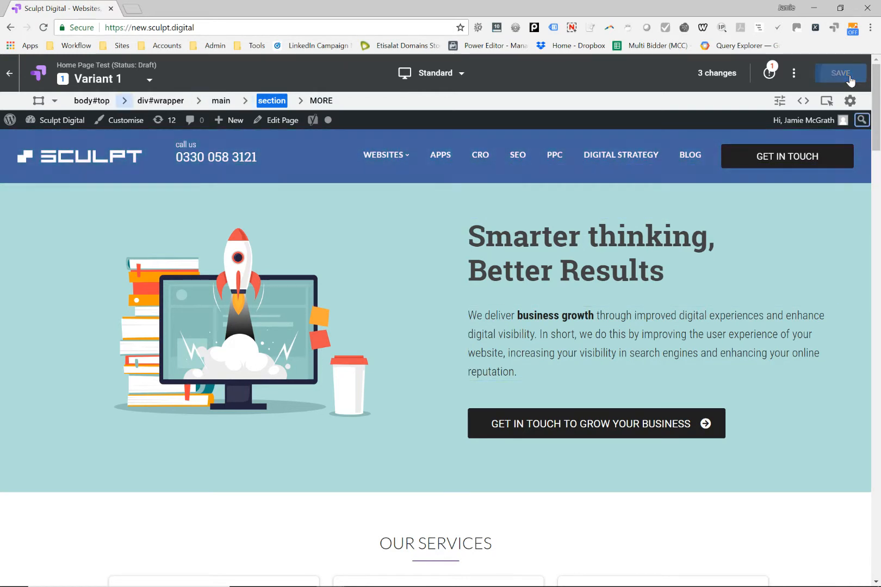
{"action": "left_click", "coordinate": [851, 79]}
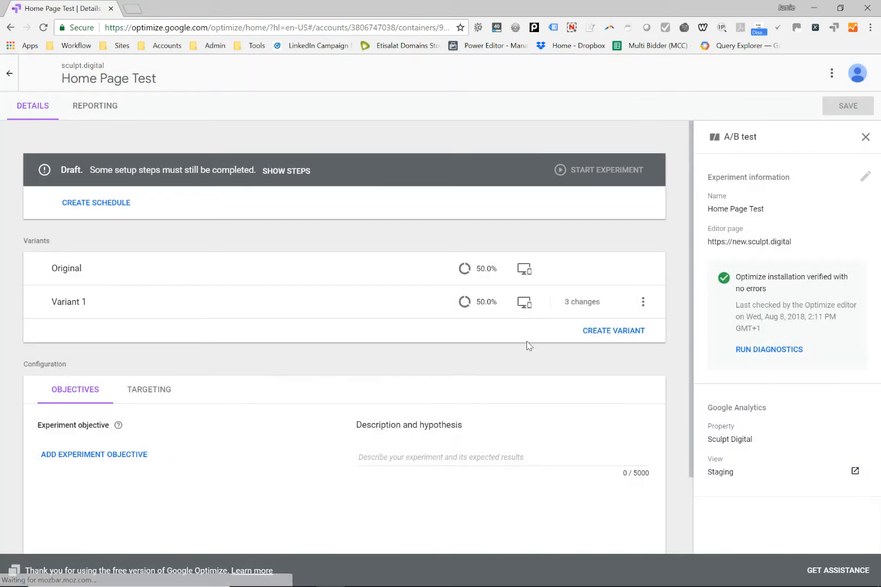
Step: Generate a share preview link for Variant 1 and open it in a new browser tab
{"action": "left_click", "coordinate": [525, 304]}
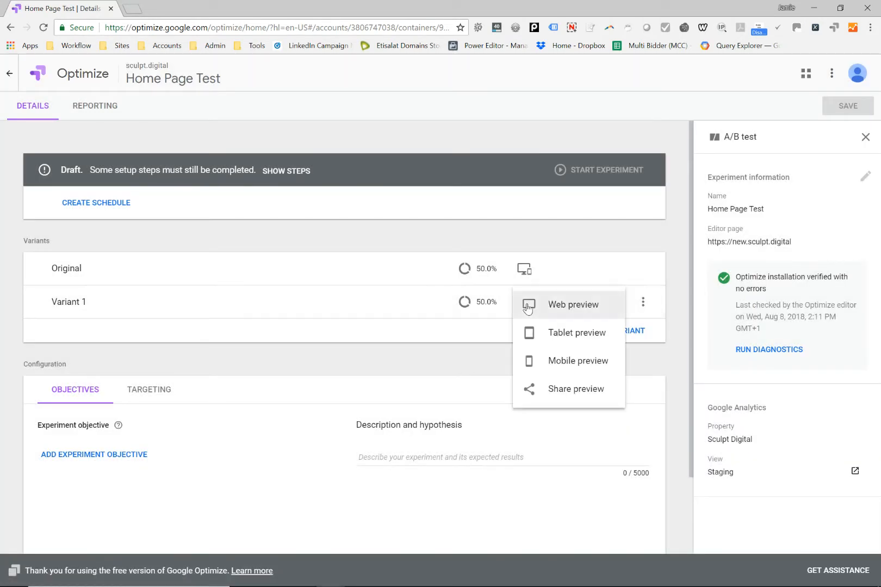
{"action": "left_click", "coordinate": [587, 392]}
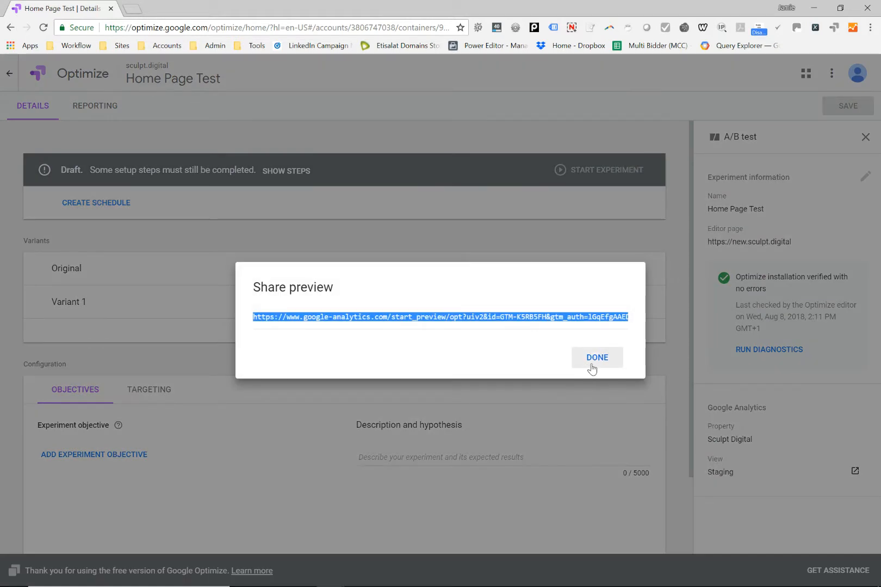
{"action": "left_click", "coordinate": [589, 367]}
{"action": "left_click", "coordinate": [132, 9]}
{"action": "key", "text": "ctrl+v"}
{"action": "key", "text": "Return"}
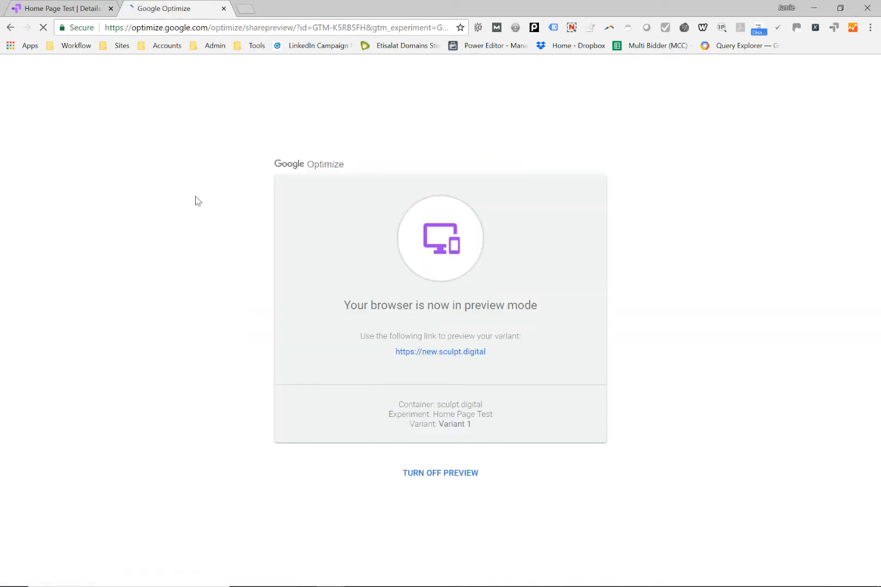
Step: Open the new.sculpt.digital preview link and review the section order of Variant 1 on the live page
{"action": "left_click", "coordinate": [437, 354]}
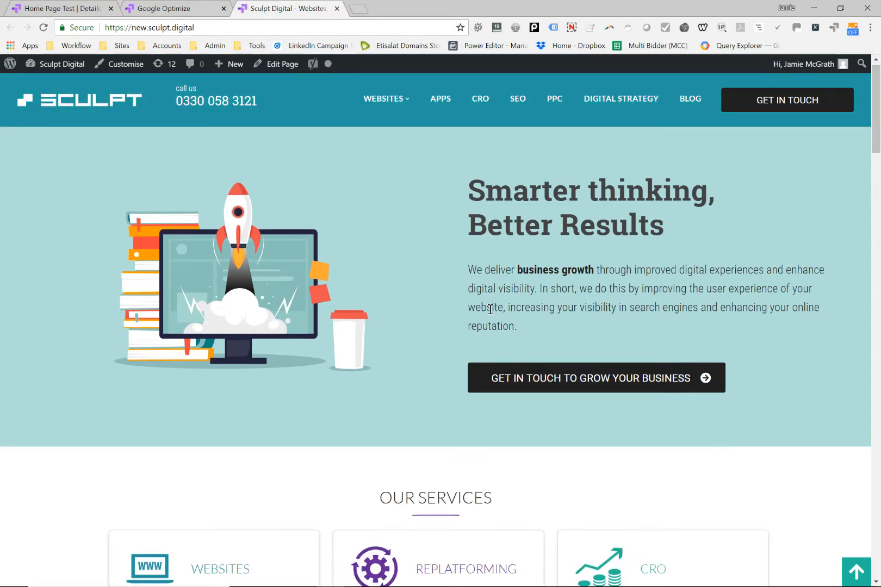
{"action": "scroll", "coordinate": [492, 314], "scroll_direction": "down", "scroll_amount": 3}
{"action": "scroll", "coordinate": [492, 314], "scroll_direction": "down", "scroll_amount": 14}
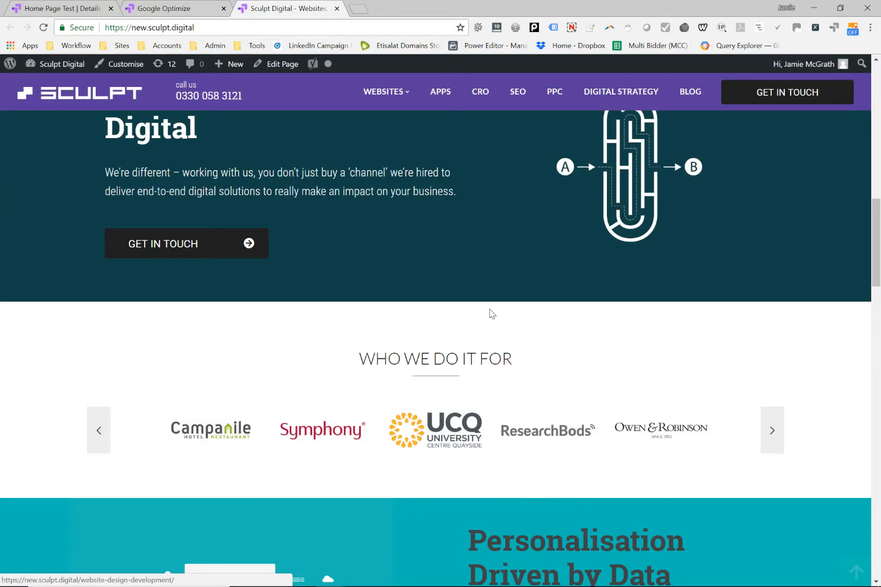
{"action": "scroll", "coordinate": [489, 313], "scroll_direction": "down", "scroll_amount": 5}
{"action": "scroll", "coordinate": [322, 208], "scroll_direction": "up", "scroll_amount": 12}
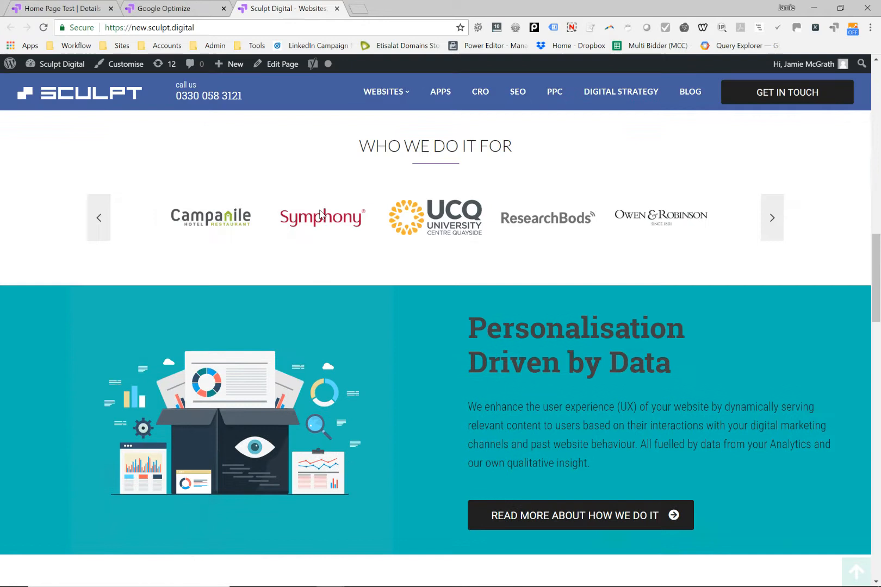
{"action": "scroll", "coordinate": [322, 214], "scroll_direction": "up", "scroll_amount": 10}
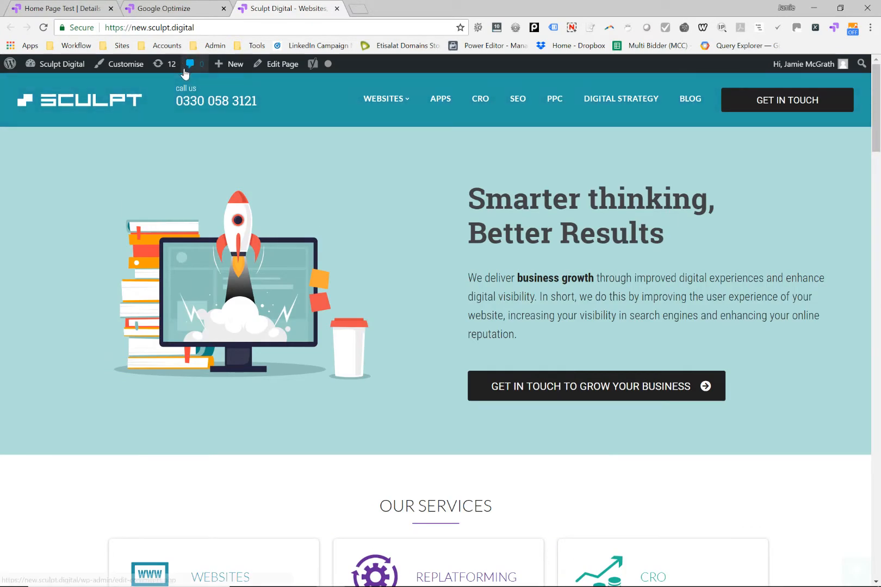
Step: Return to the Home Page Test details and add Form Submission (Goal 1 Completions) from the list as the experiment objective
{"action": "left_click", "coordinate": [184, 12]}
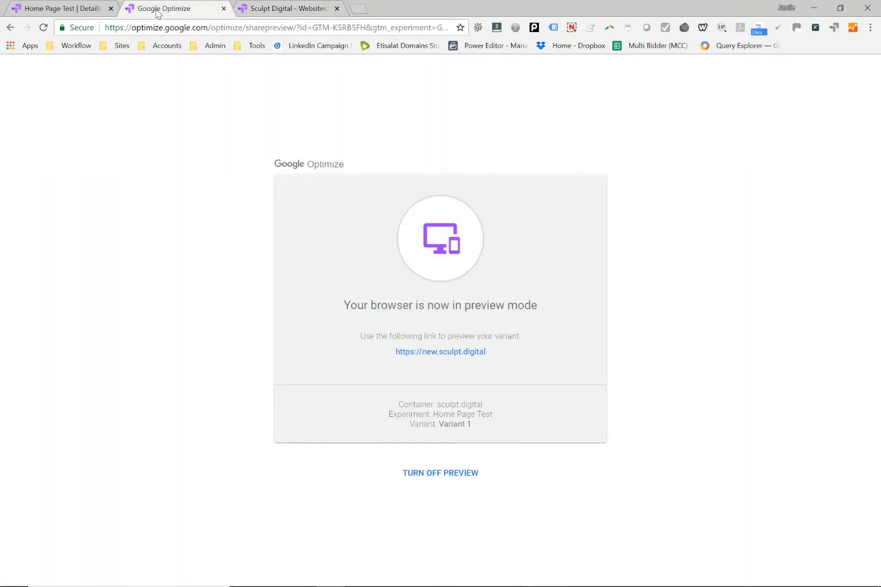
{"action": "left_click", "coordinate": [23, 6]}
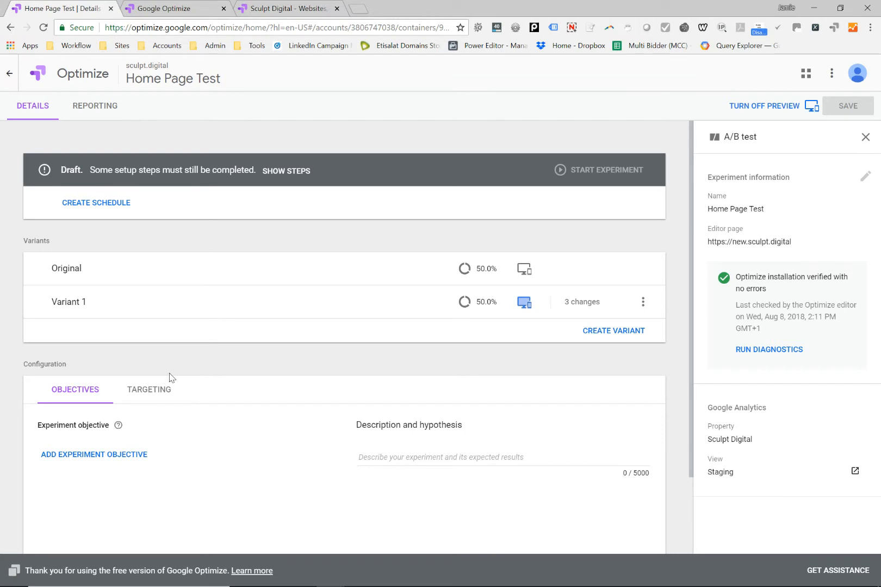
{"action": "scroll", "coordinate": [167, 371], "scroll_direction": "down", "scroll_amount": 2}
{"action": "left_click", "coordinate": [92, 362]}
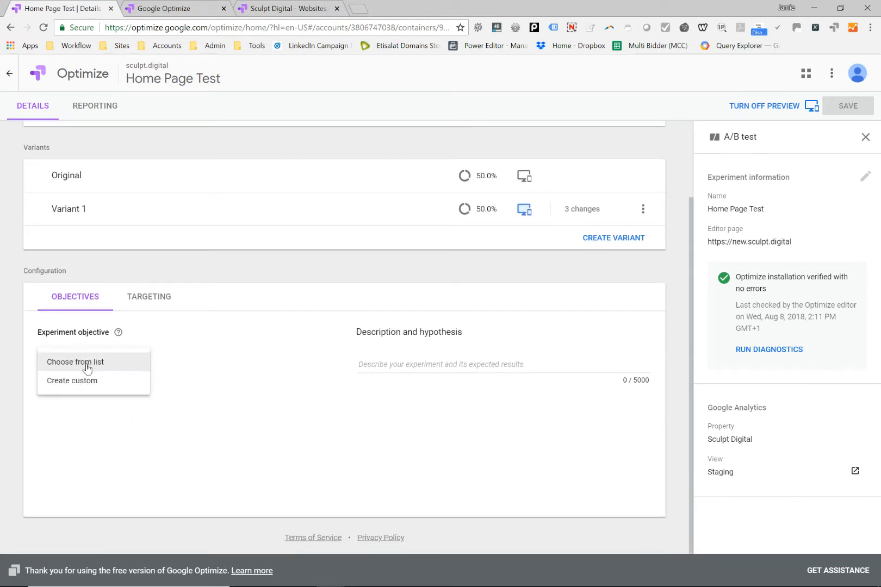
{"action": "left_click", "coordinate": [118, 370]}
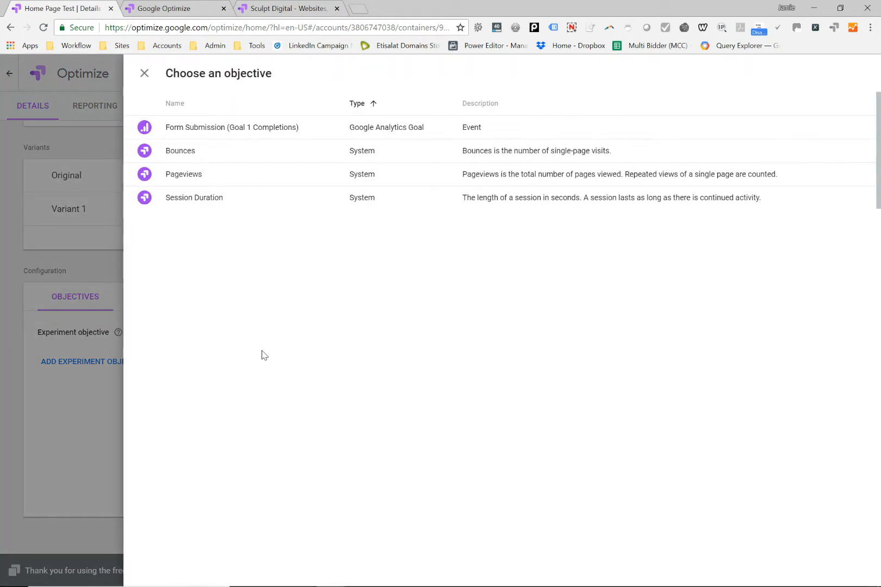
{"action": "left_click", "coordinate": [212, 133]}
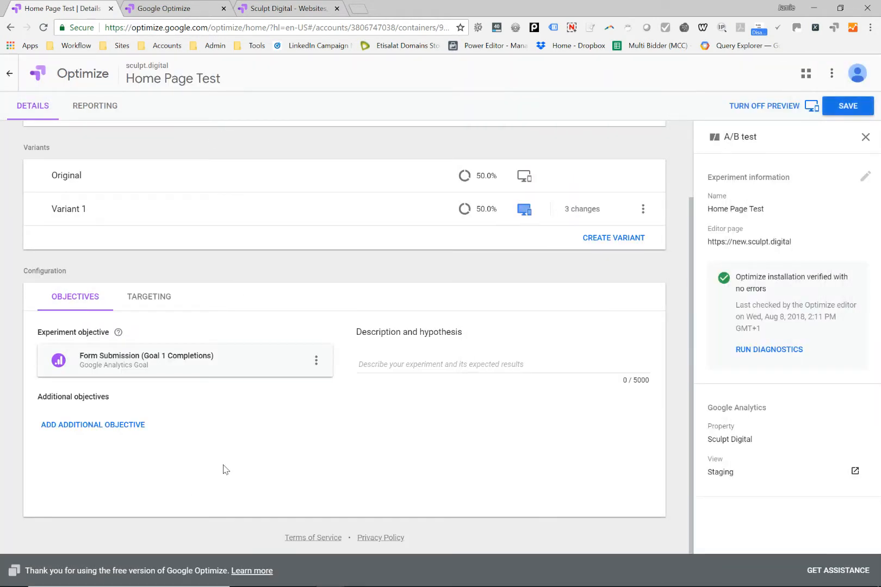
Step: Enter the description "Test page variation for home page objective to increase form submissions." and save the experiment
{"action": "left_click", "coordinate": [532, 362]}
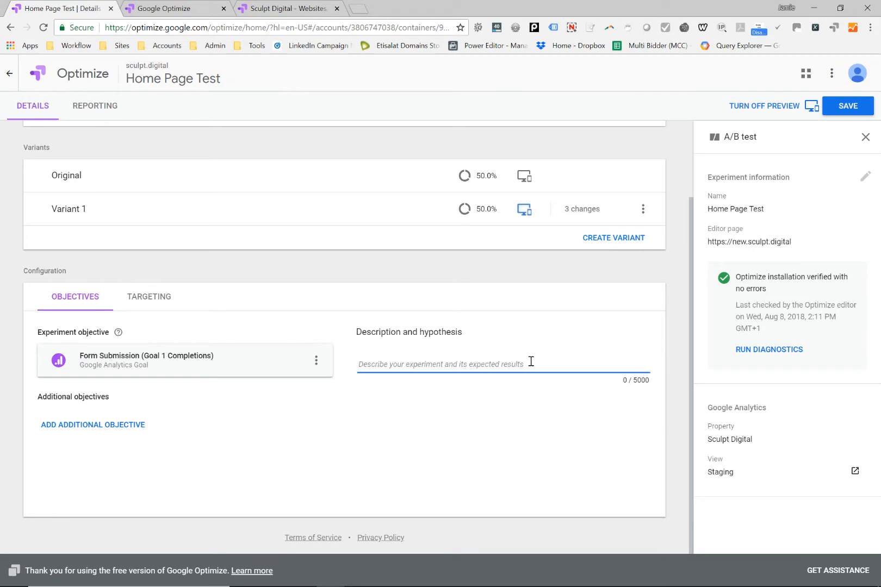
{"action": "type", "text": "d"}
{"action": "key", "text": "BackSpace"}
{"action": "type", "text": "Test"}
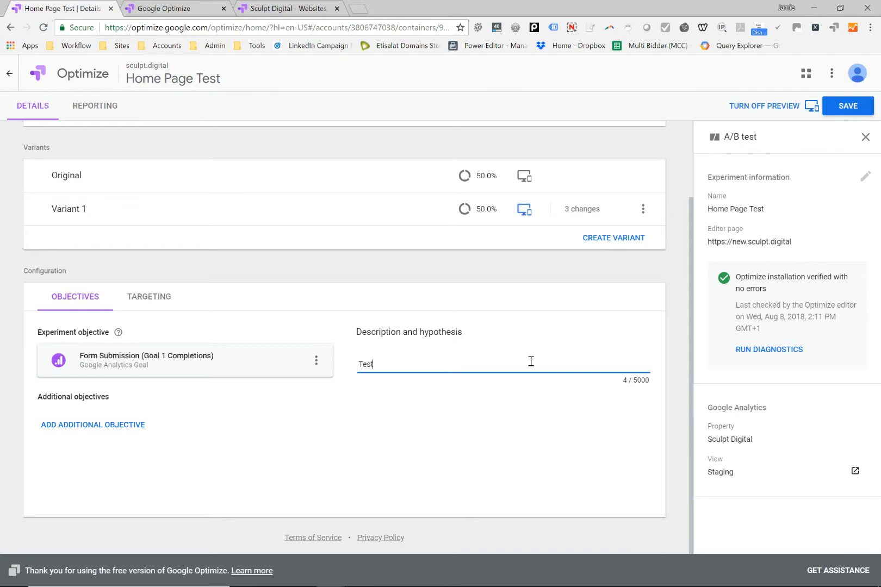
{"action": "type", "text": " page variation for home page objective"}
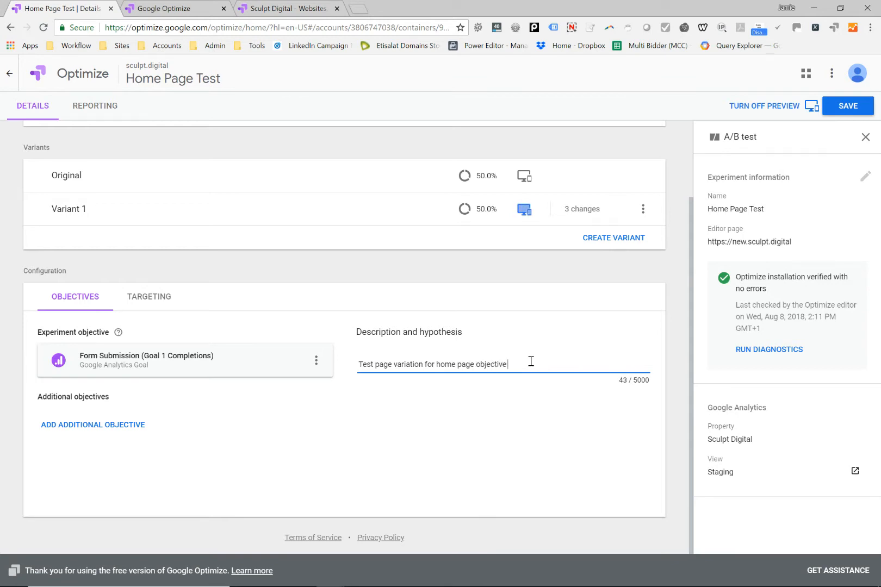
{"action": "type", "text": "ase form submissions."}
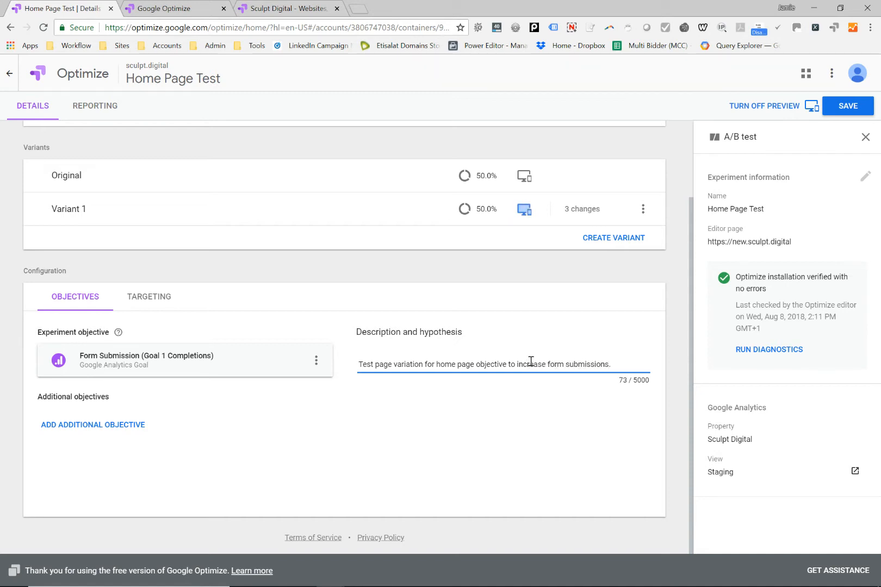
{"action": "left_click", "coordinate": [846, 107]}
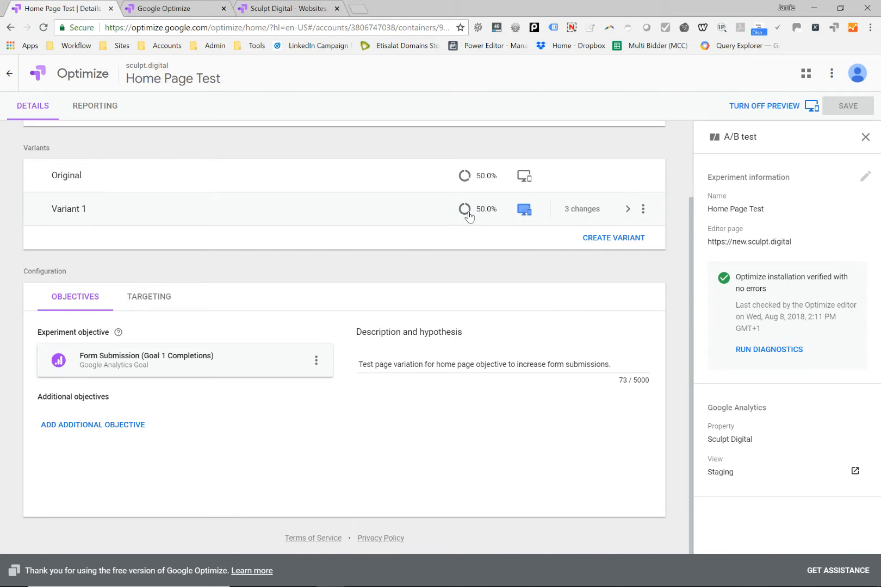
Step: Change the variant weights to custom percentages, with Original at 90% and Variant 1 at 10%, and save the experiment
{"action": "scroll", "coordinate": [477, 272], "scroll_direction": "up", "scroll_amount": 2}
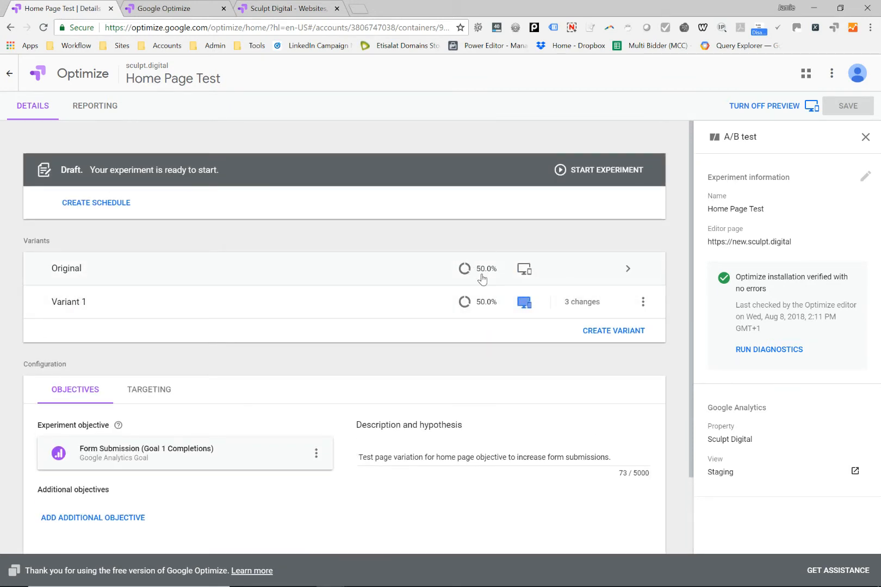
{"action": "left_click", "coordinate": [482, 275]}
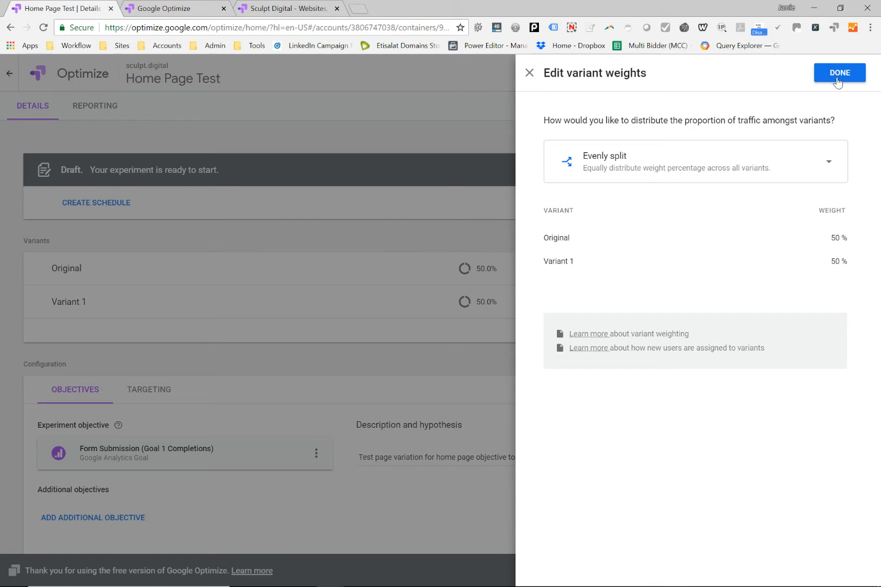
{"action": "left_click", "coordinate": [820, 172]}
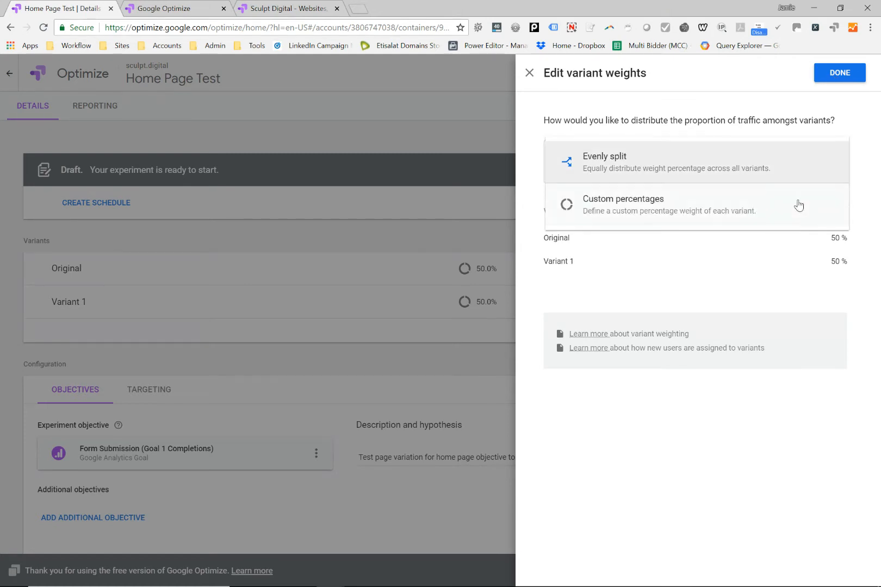
{"action": "left_click", "coordinate": [795, 207]}
{"action": "left_click", "coordinate": [834, 243]}
{"action": "left_click_drag", "start_coordinate": [834, 243], "coordinate": [811, 247]}
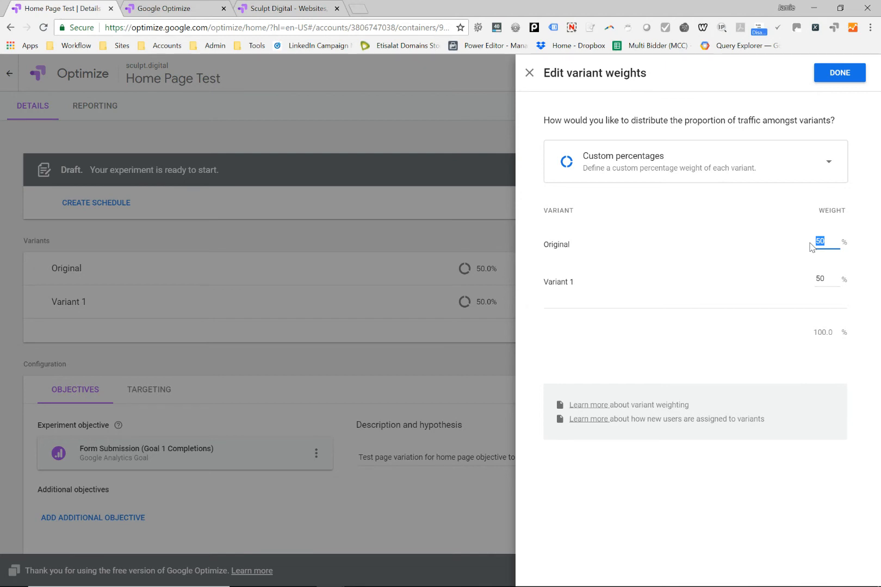
{"action": "type", "text": "90"}
{"action": "key", "text": "Tab"}
{"action": "type", "text": "10"}
{"action": "left_click", "coordinate": [847, 75]}
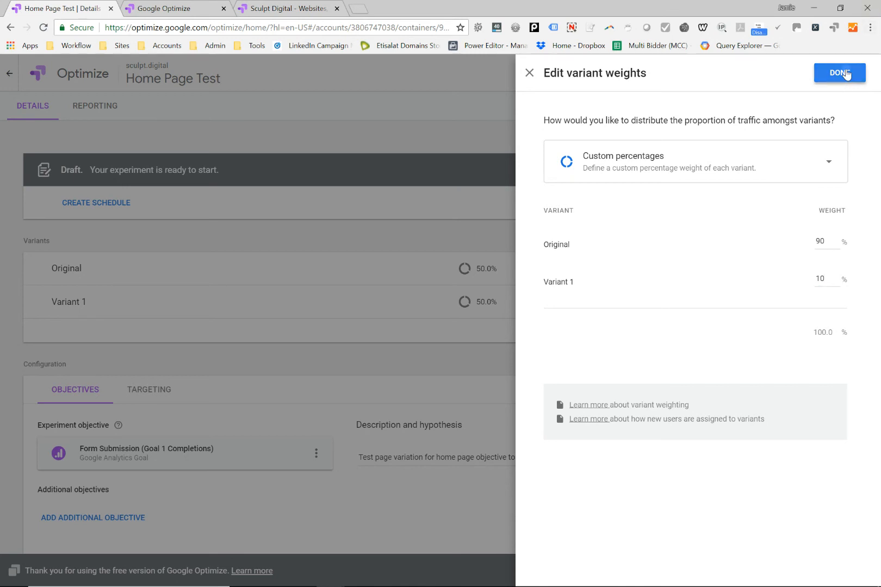
{"action": "left_click", "coordinate": [850, 112]}
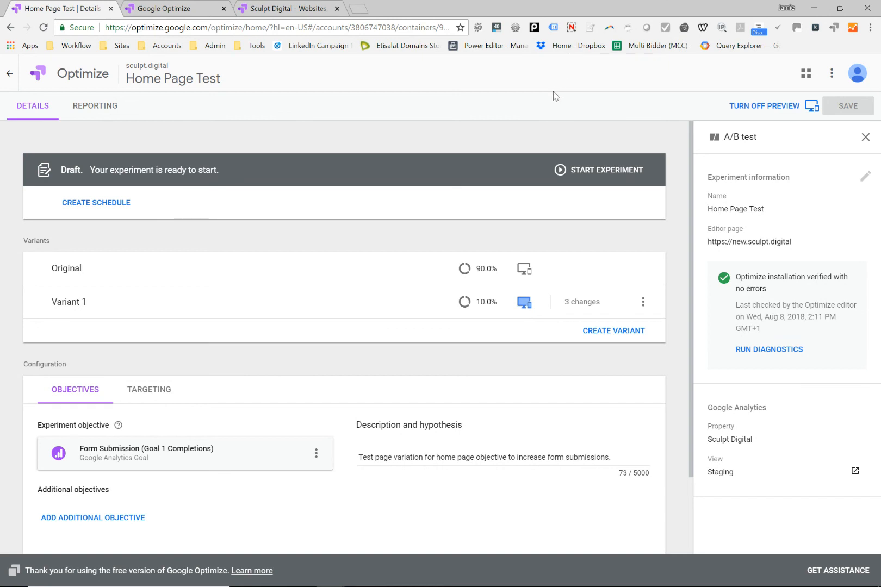
{"action": "left_click", "coordinate": [571, 28]}
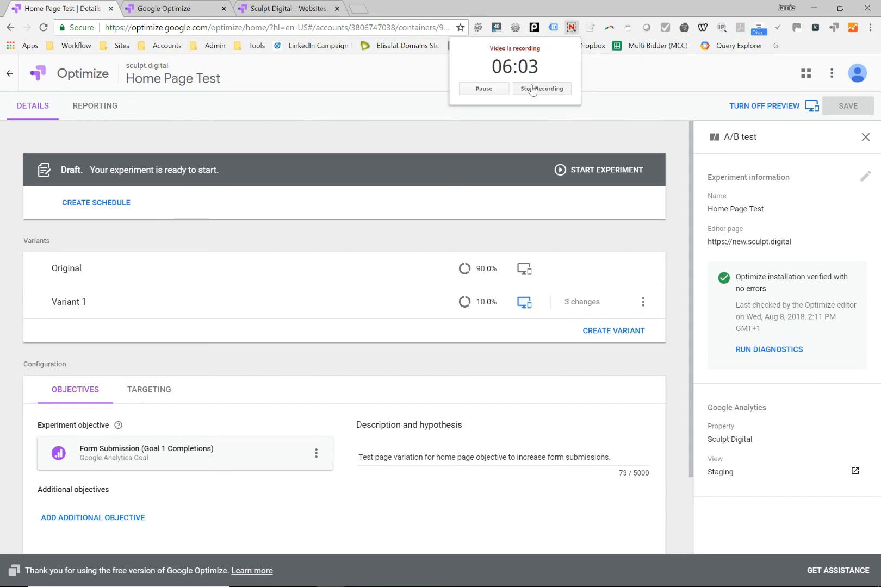